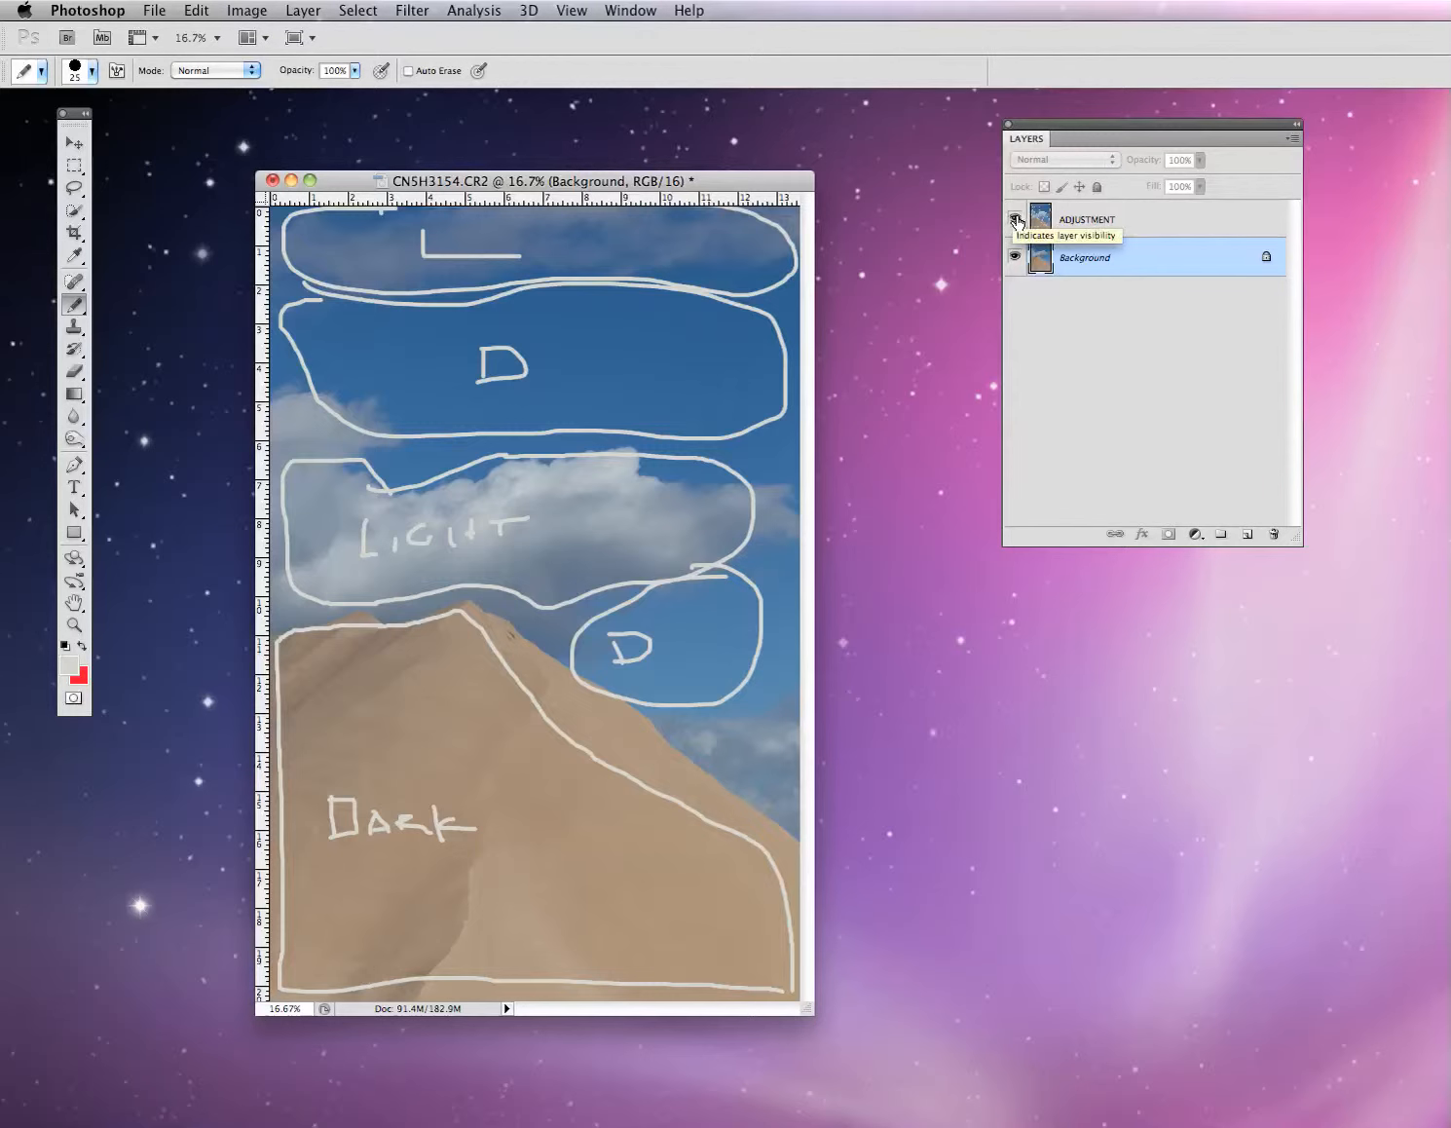
- Hide the ADJUSTMENT zone-outline layer and make the Background photo layer active
click(1013, 220)
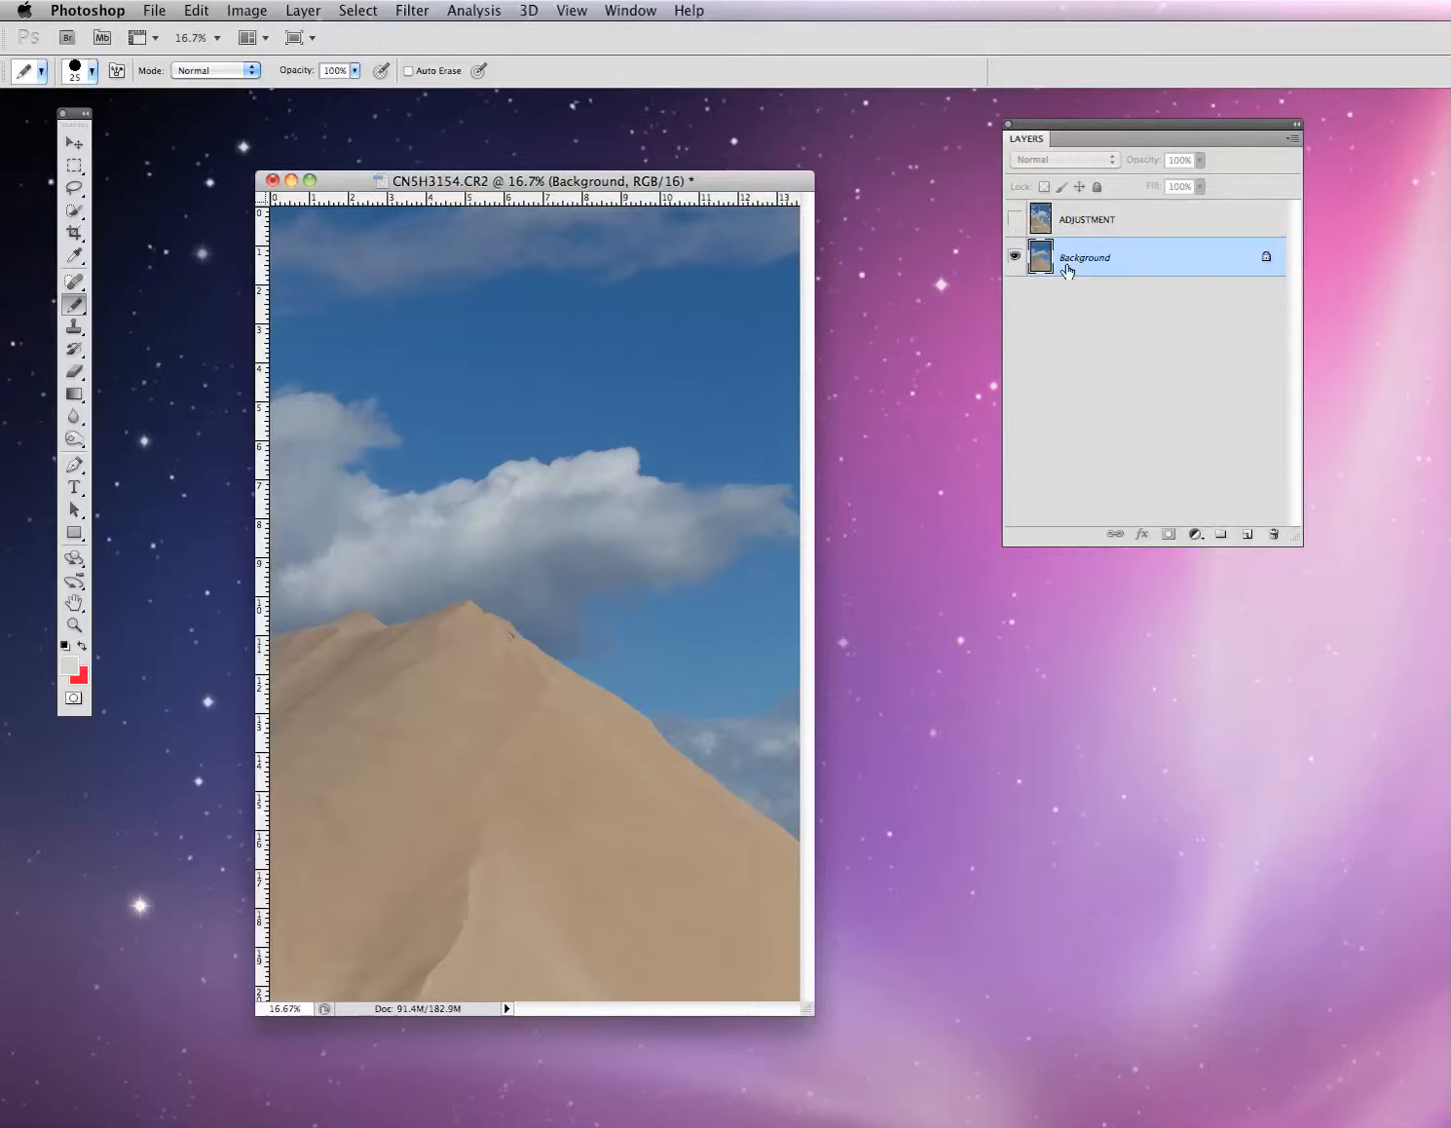
click(1180, 222)
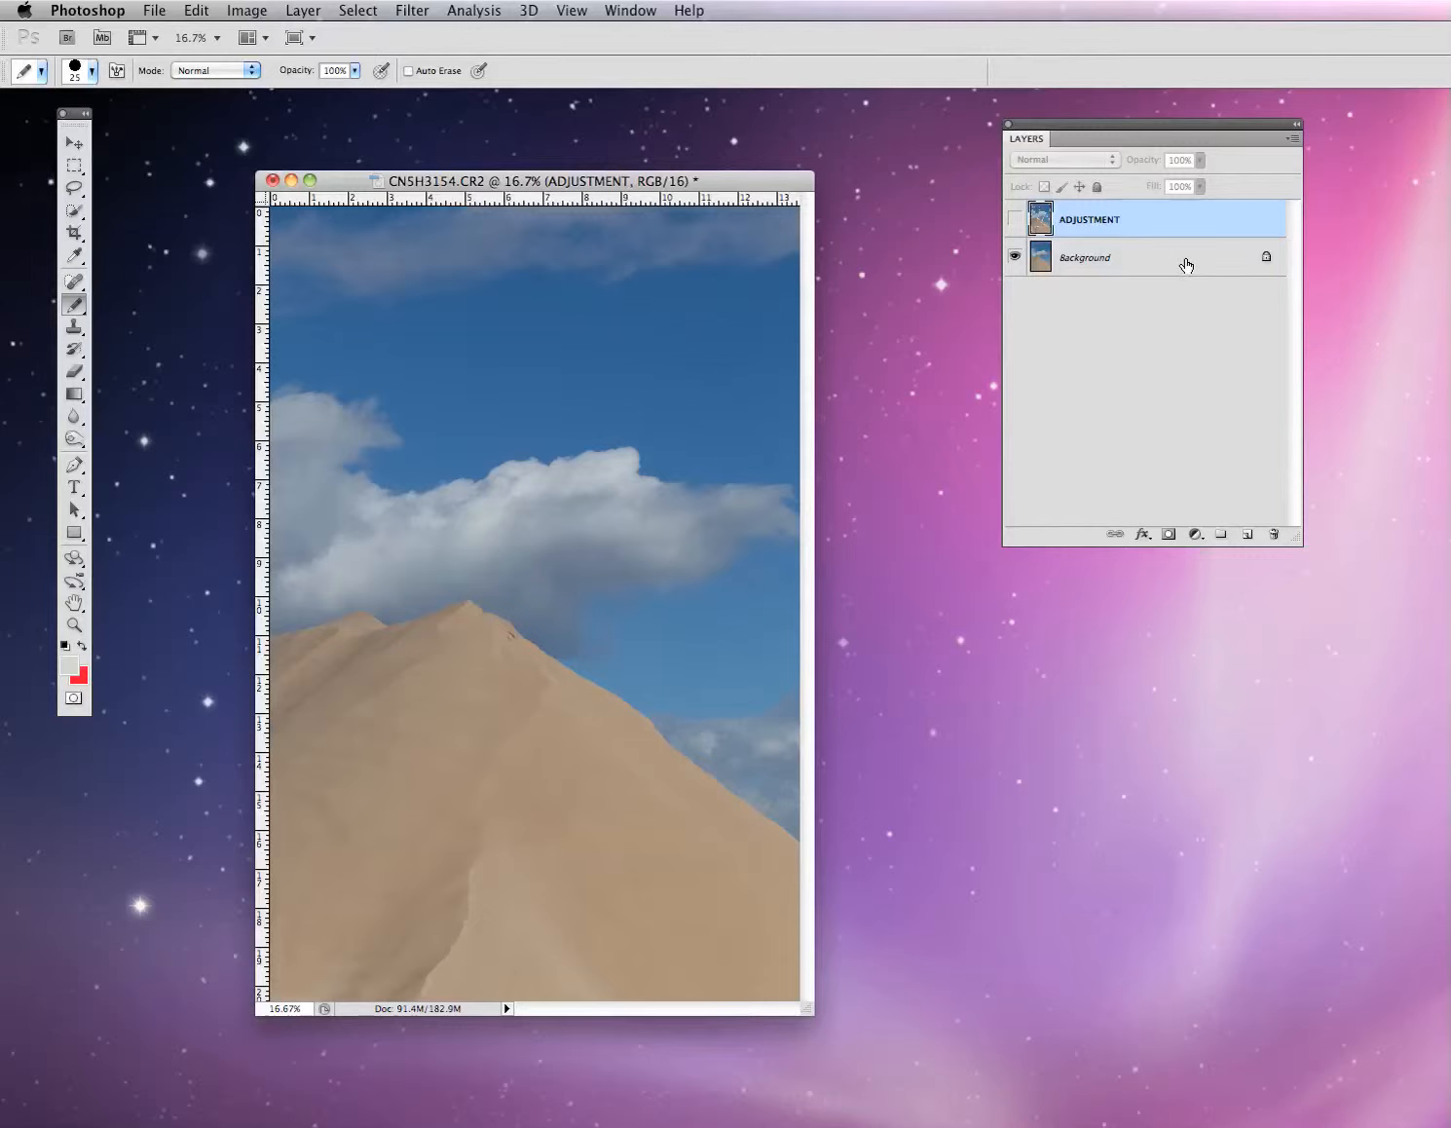
click(1186, 265)
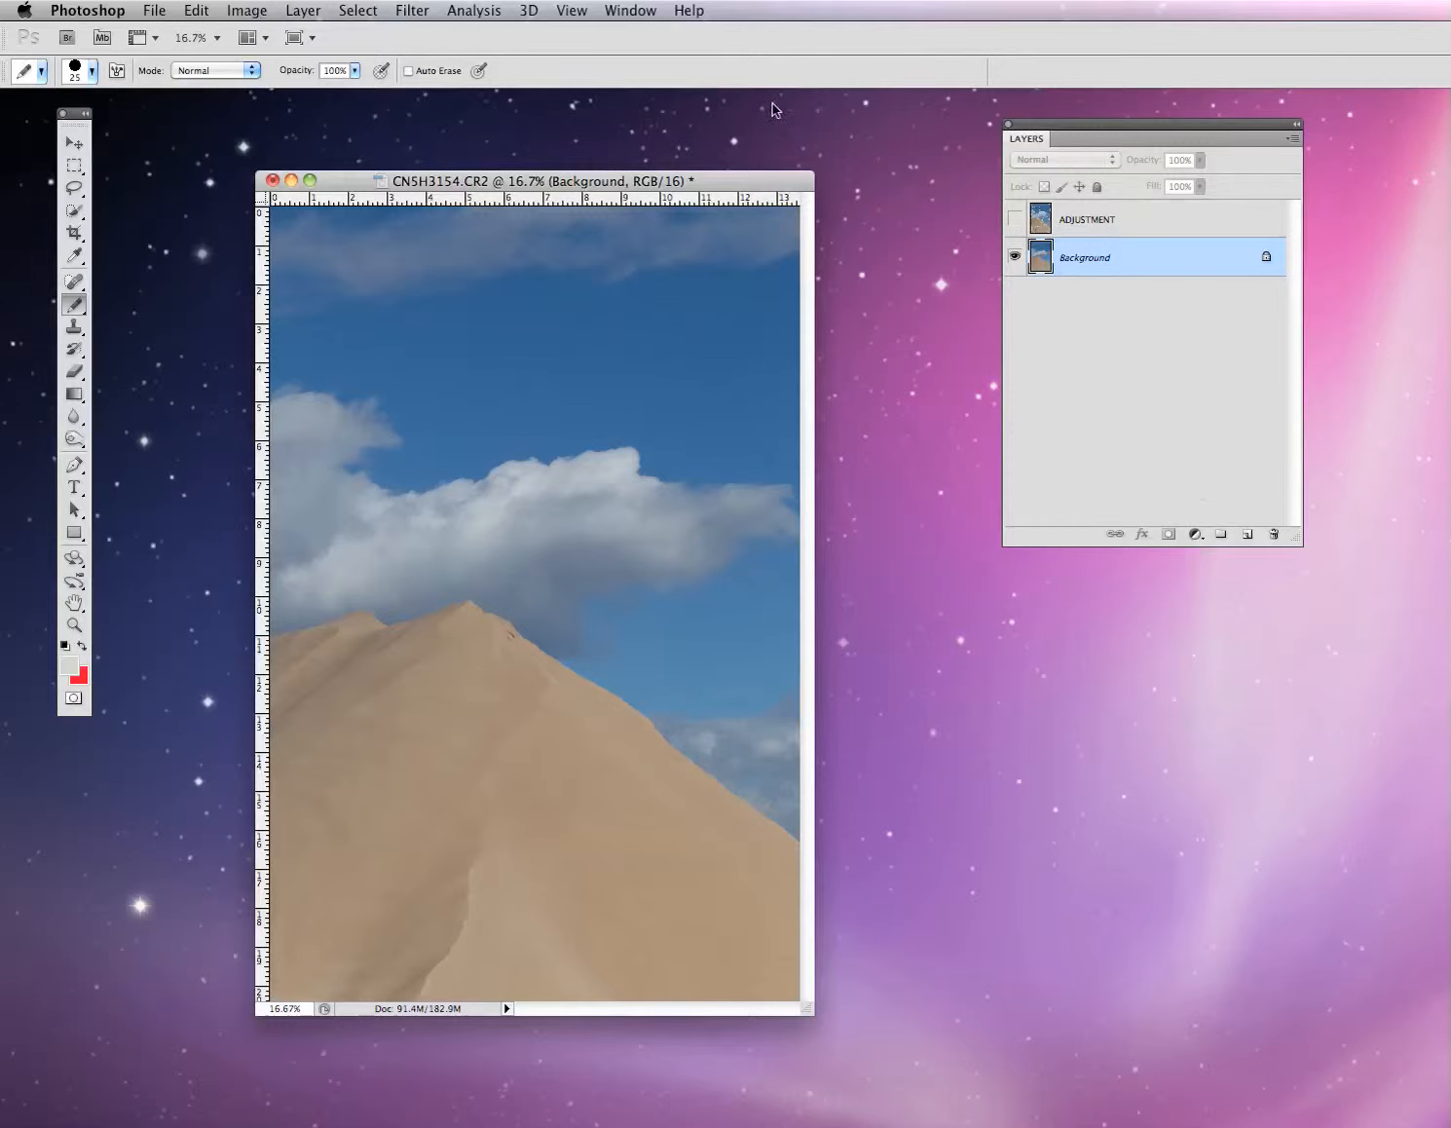
- Show the Adjustments panel from the Window menu, leaving it in front of the Actions tab
click(640, 11)
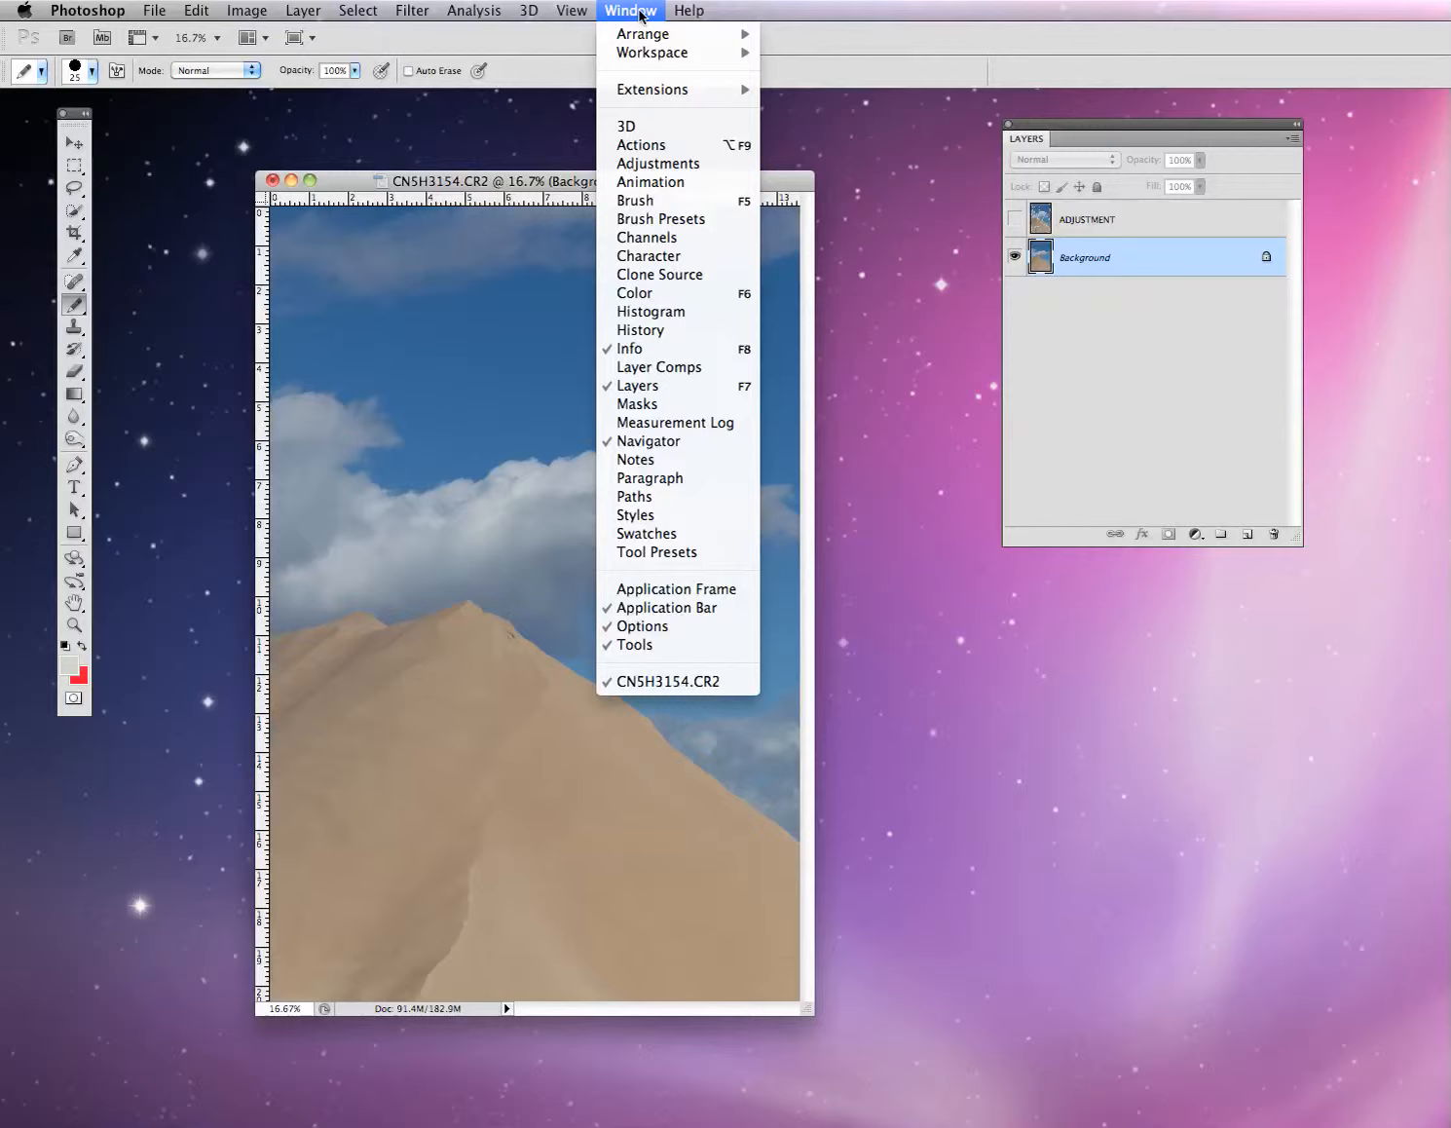
click(643, 165)
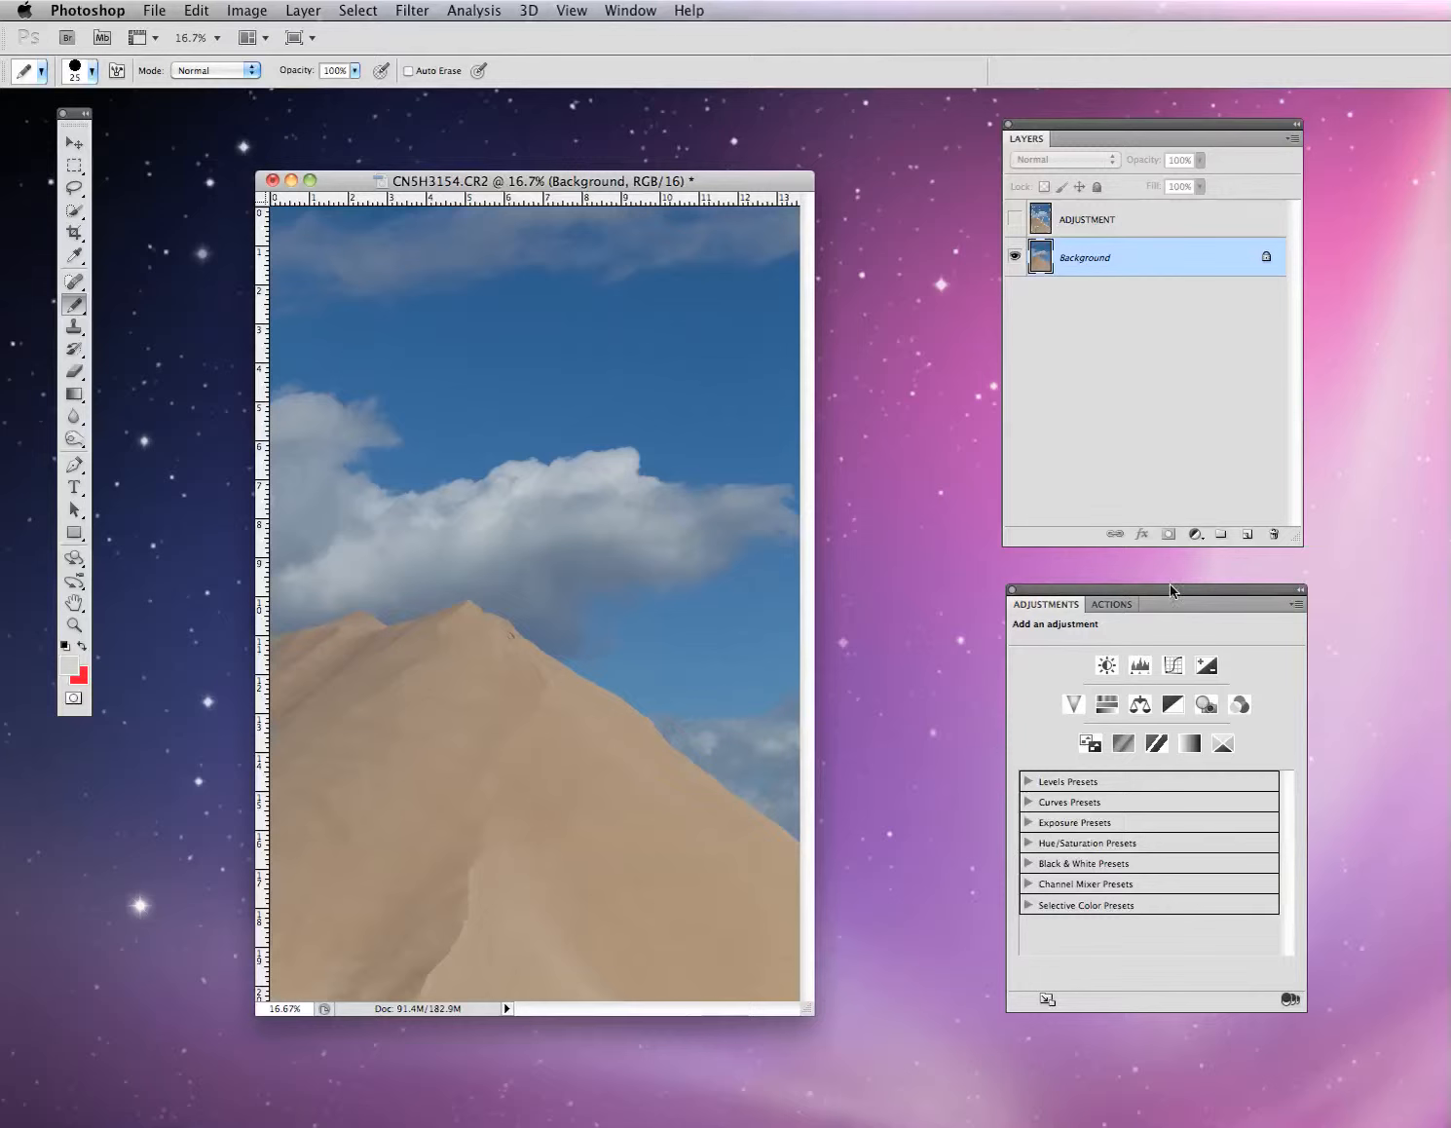
click(1120, 605)
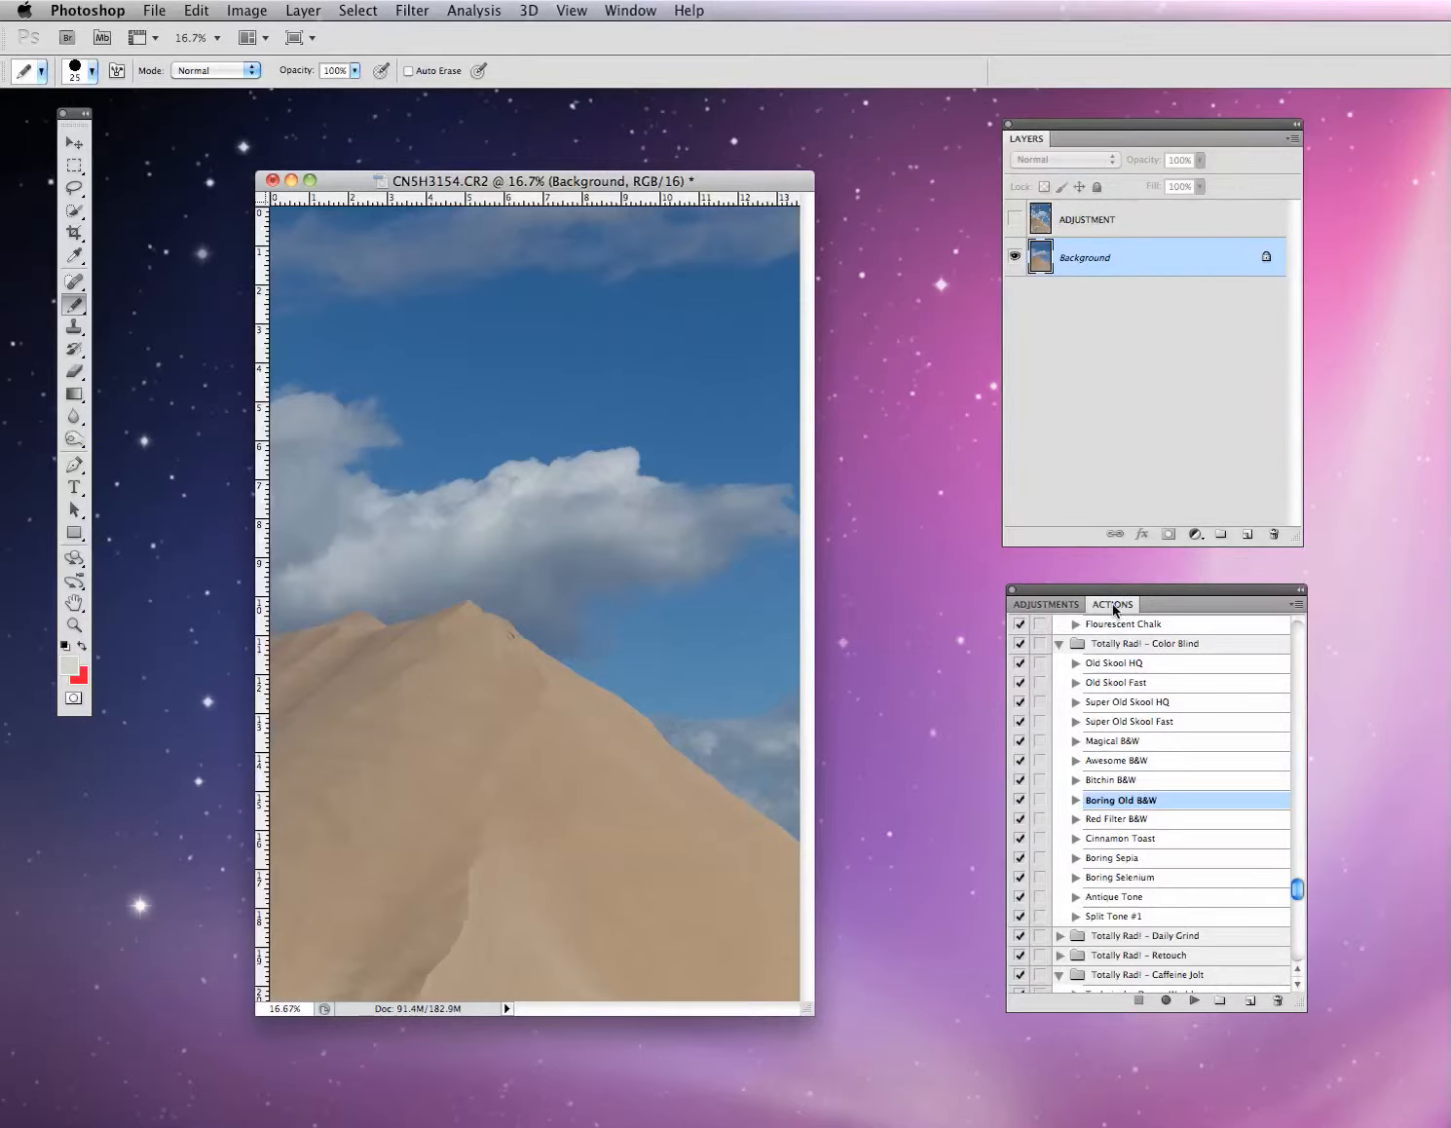
click(1053, 605)
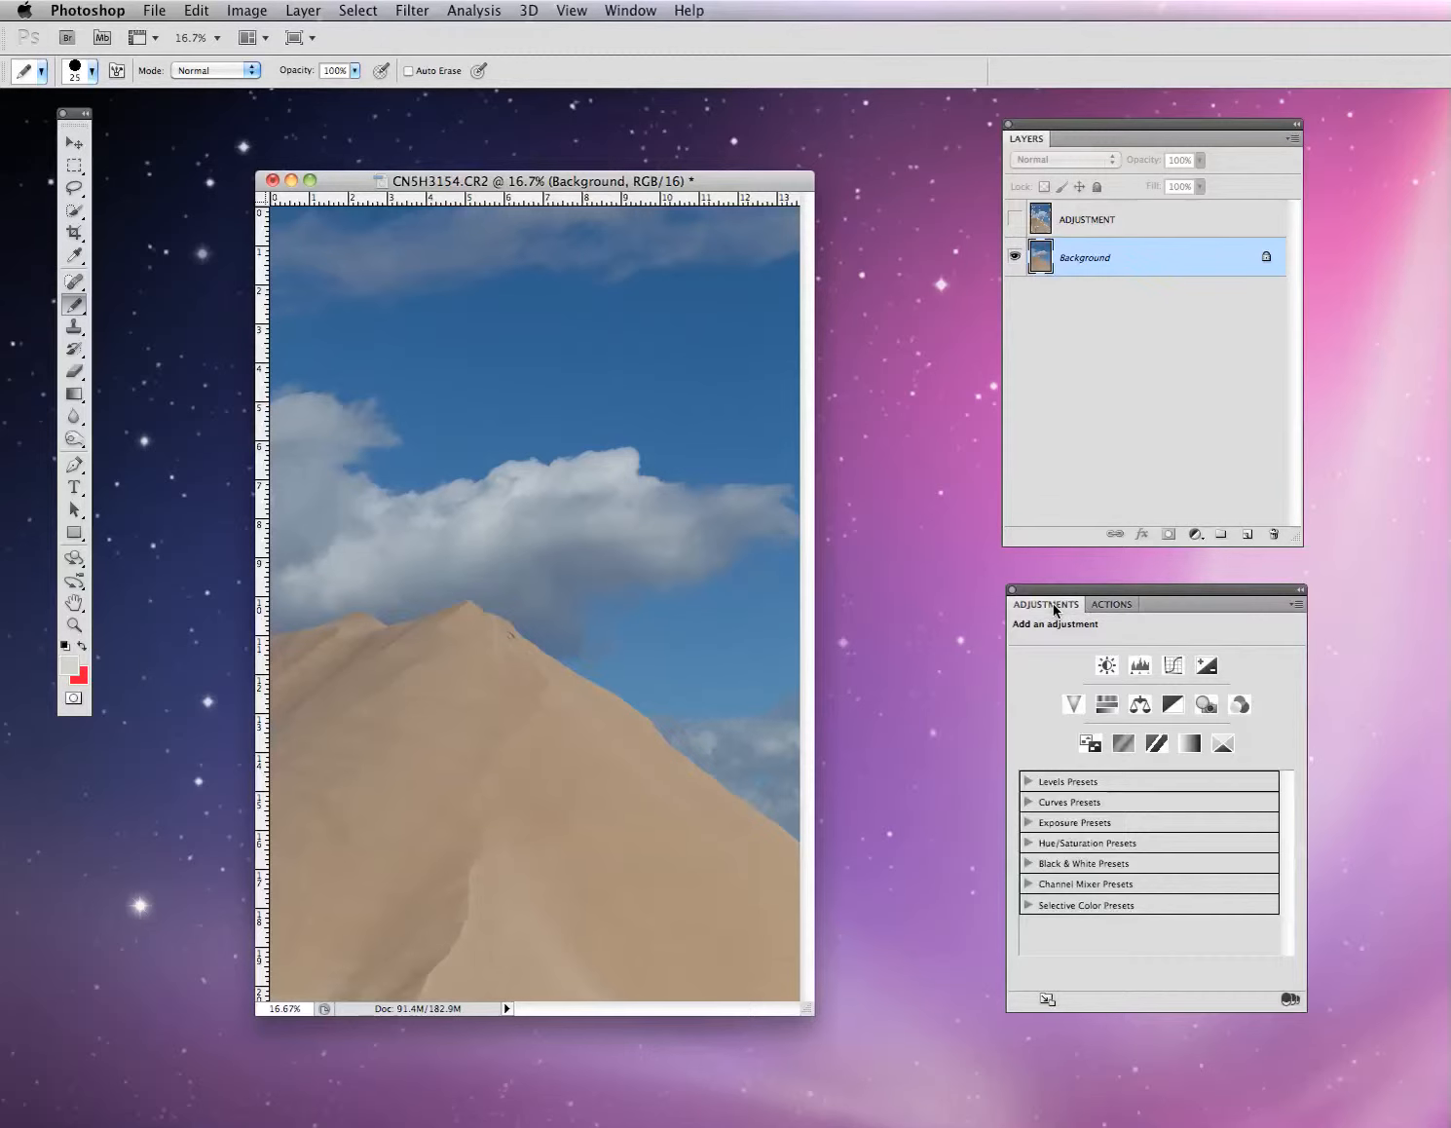
click(1124, 608)
click(1048, 604)
- Add a Curves adjustment layer and pull its midpoint down to Output 89 at Input 128
click(1176, 667)
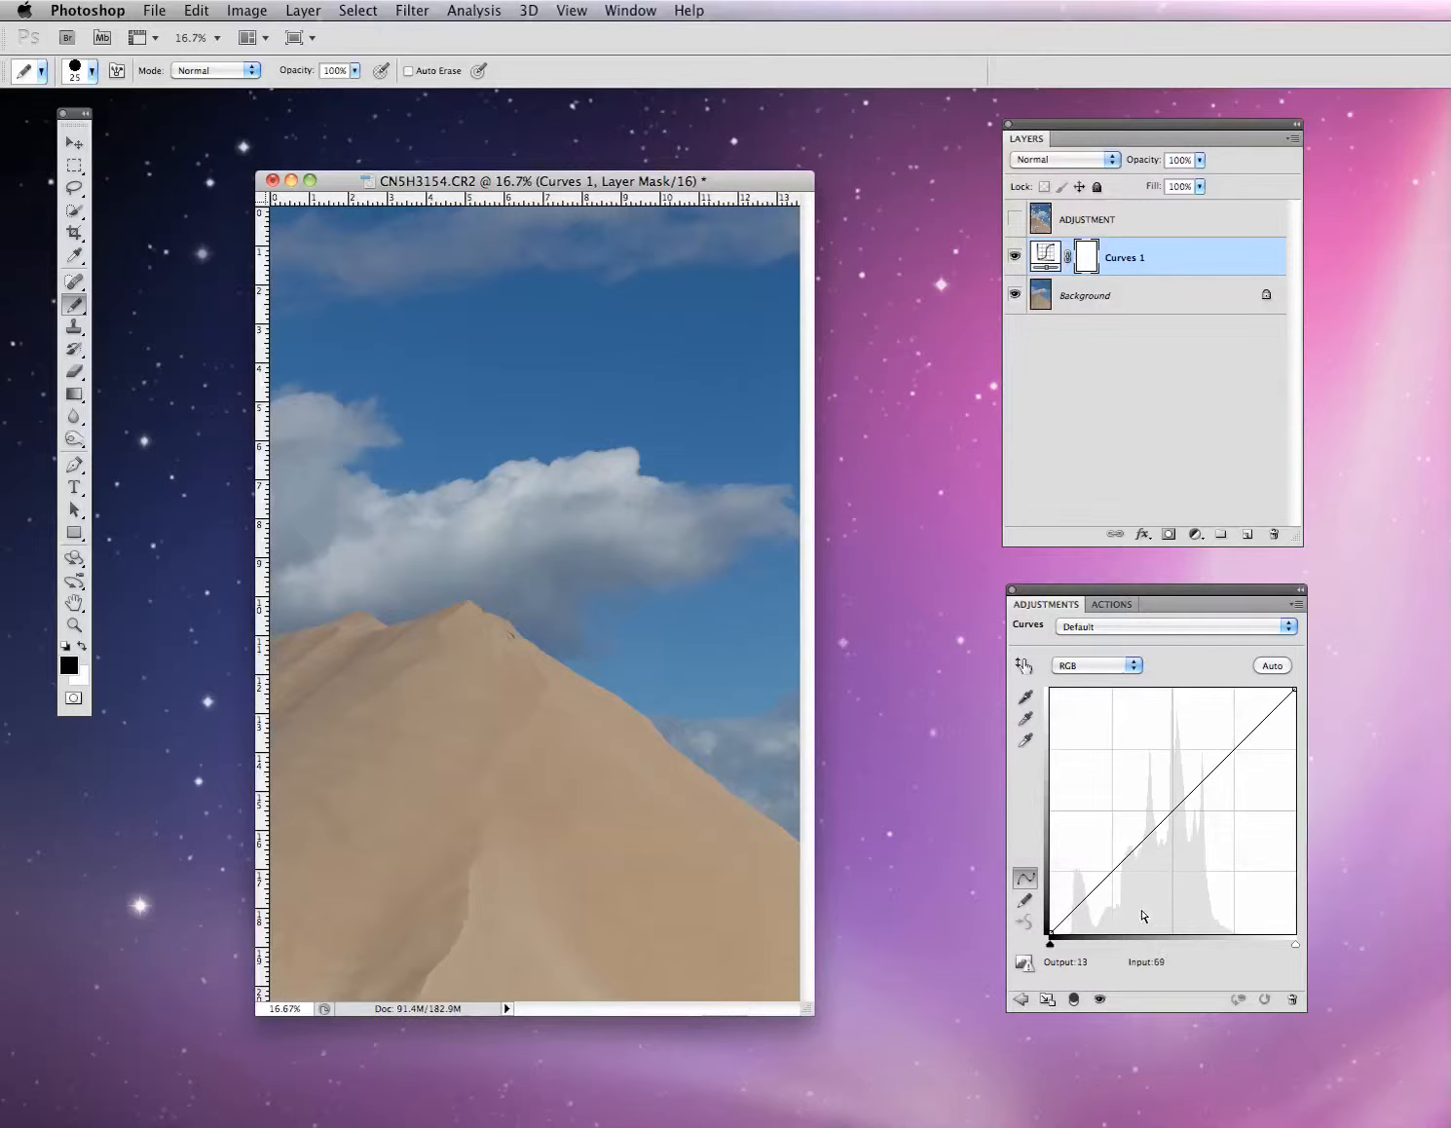
click(1171, 809)
mouse_move(1172, 808)
mouse_down()
mouse_move(1171, 768)
mouse_move(1173, 846)
mouse_up()
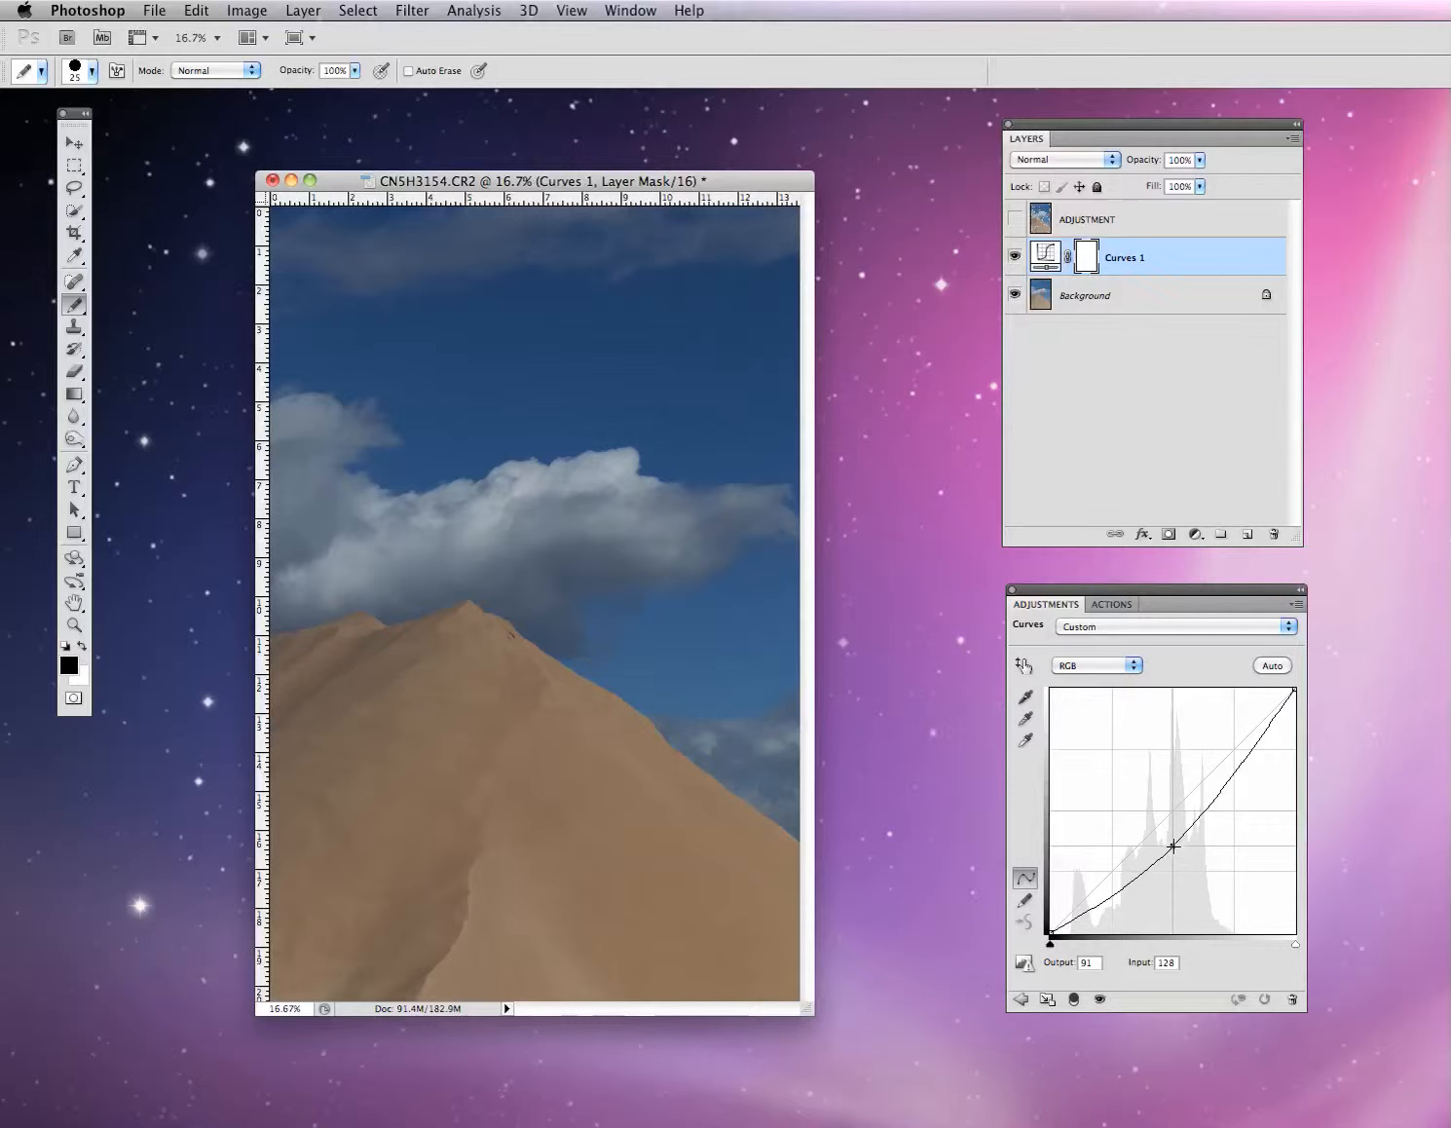
drag(1174, 846, 1172, 847)
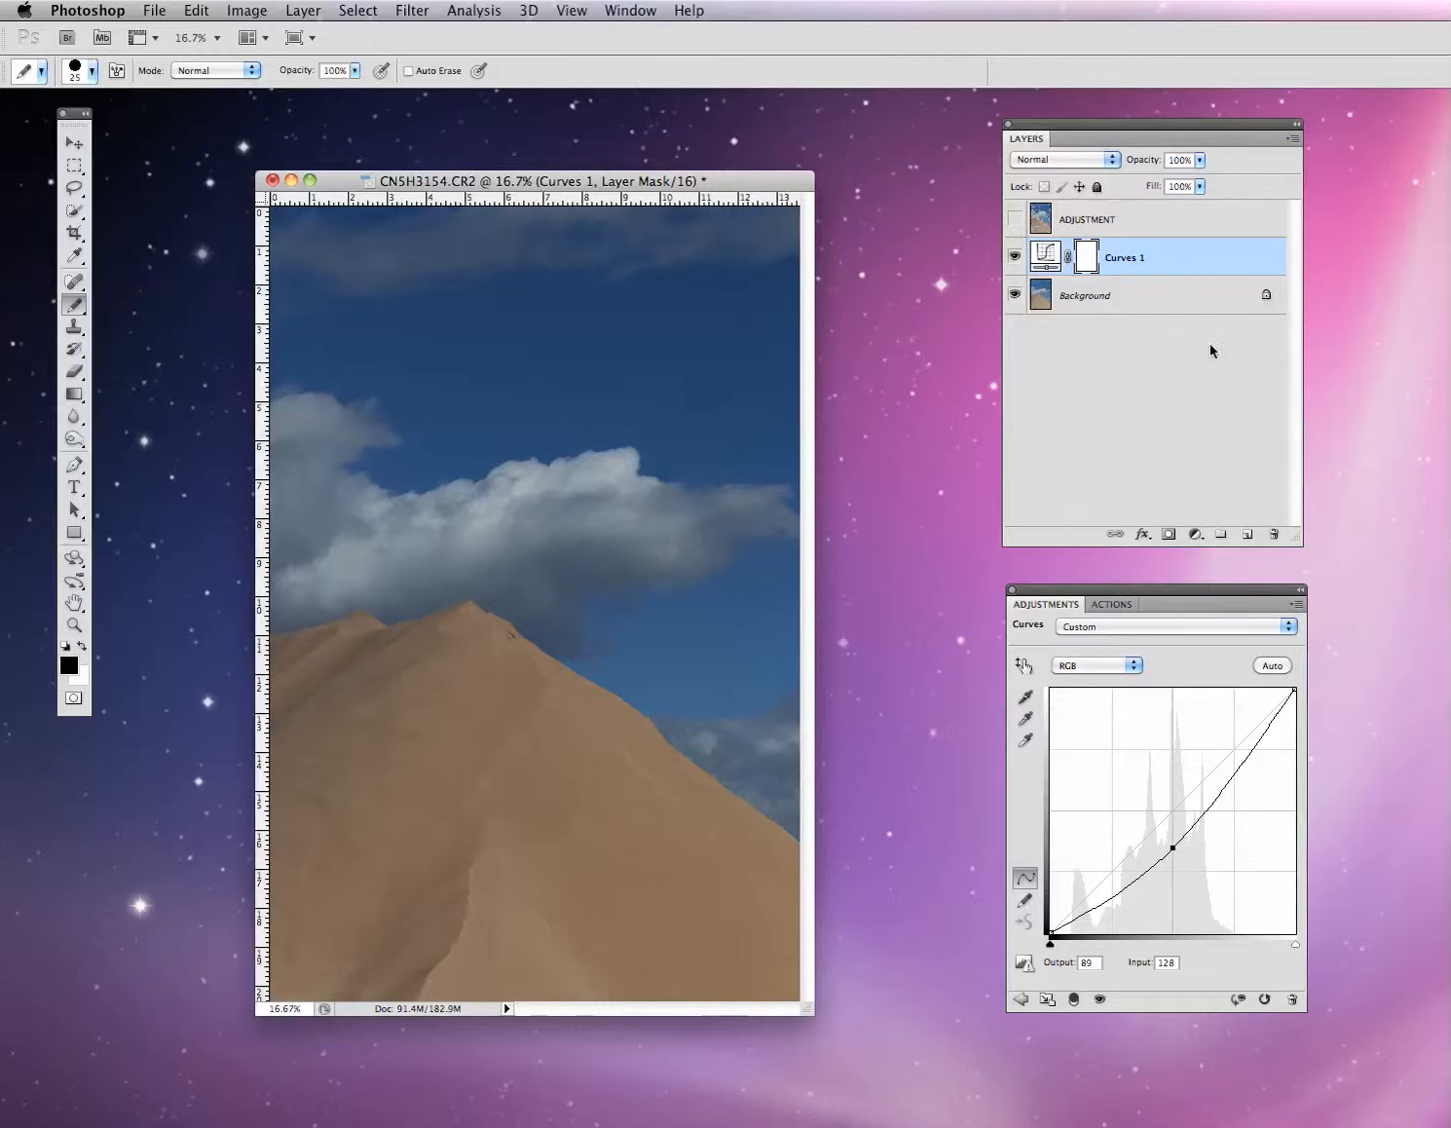
click(1015, 219)
click(1015, 219)
click(1015, 219)
click(1014, 219)
click(1015, 218)
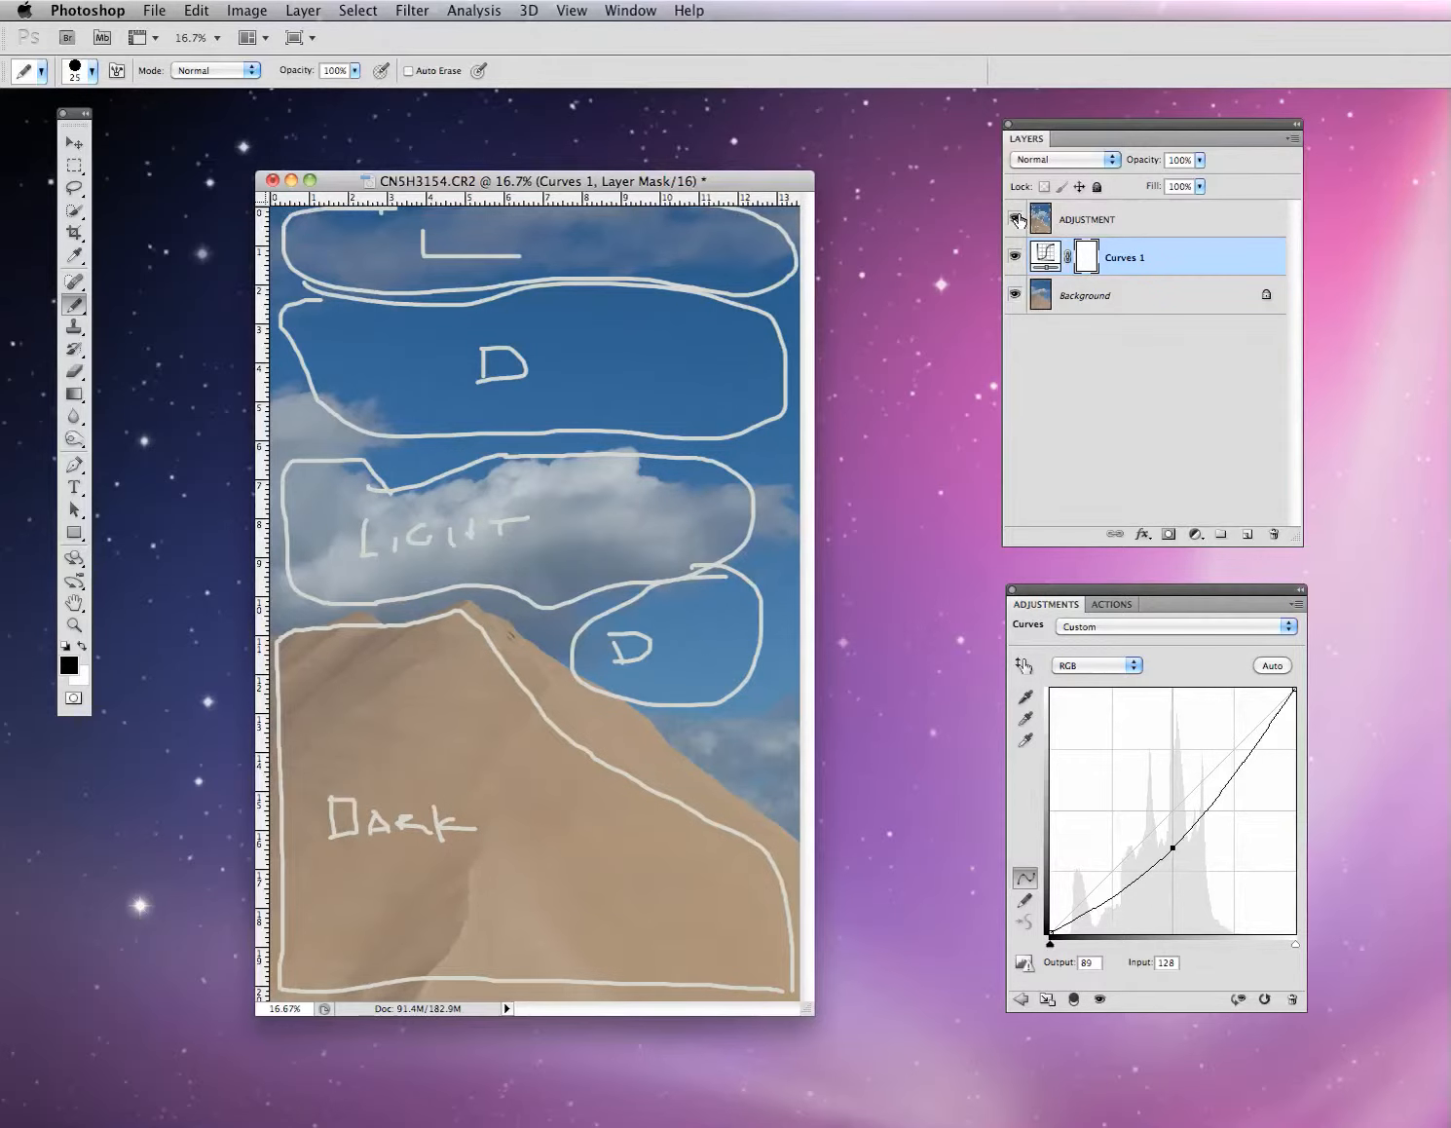
click(1015, 218)
click(1015, 219)
click(1014, 219)
click(1015, 219)
click(1015, 219)
click(1014, 219)
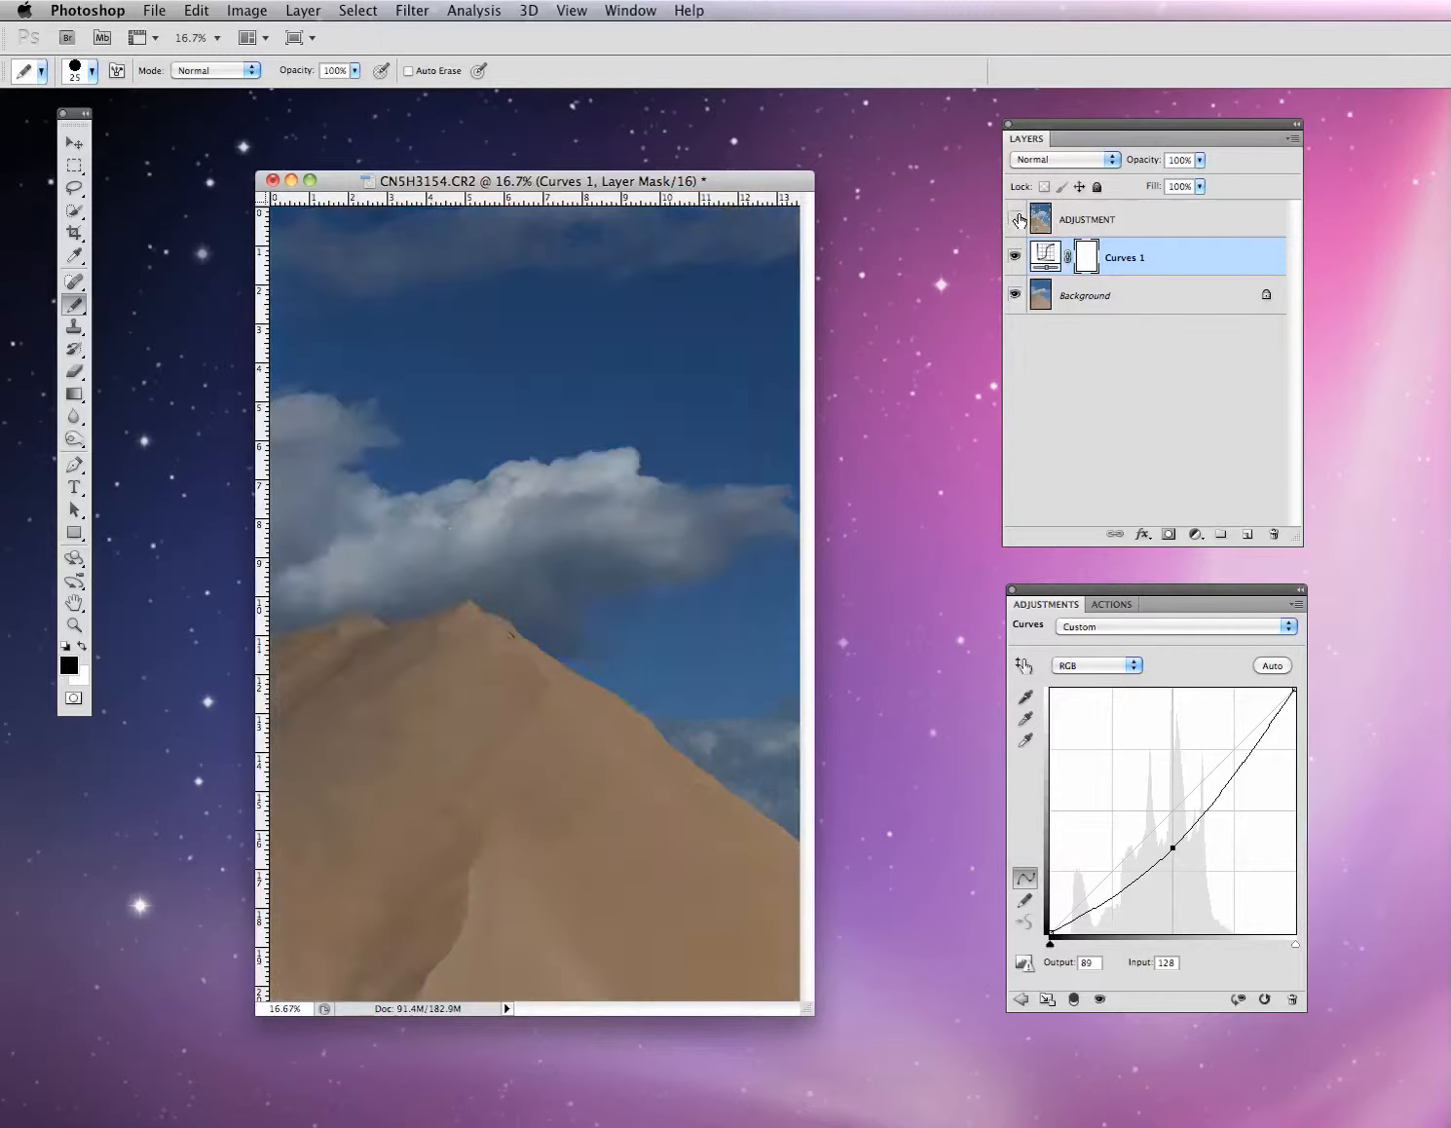
click(1015, 219)
click(1015, 219)
click(1015, 219)
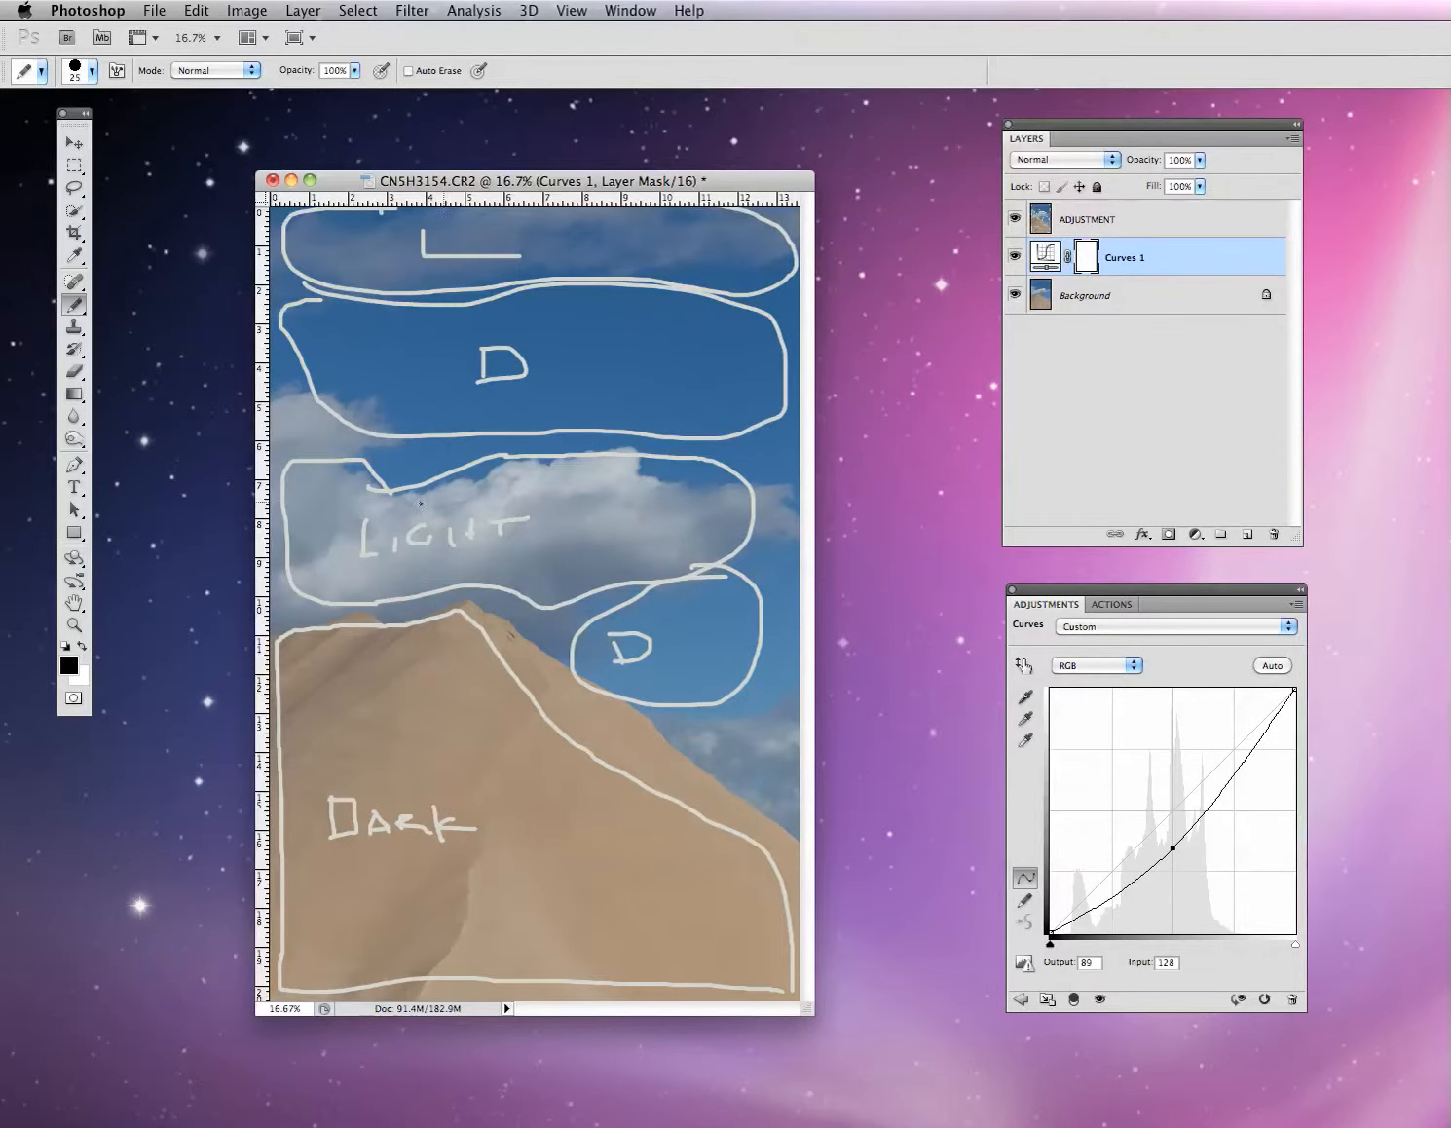
click(1014, 219)
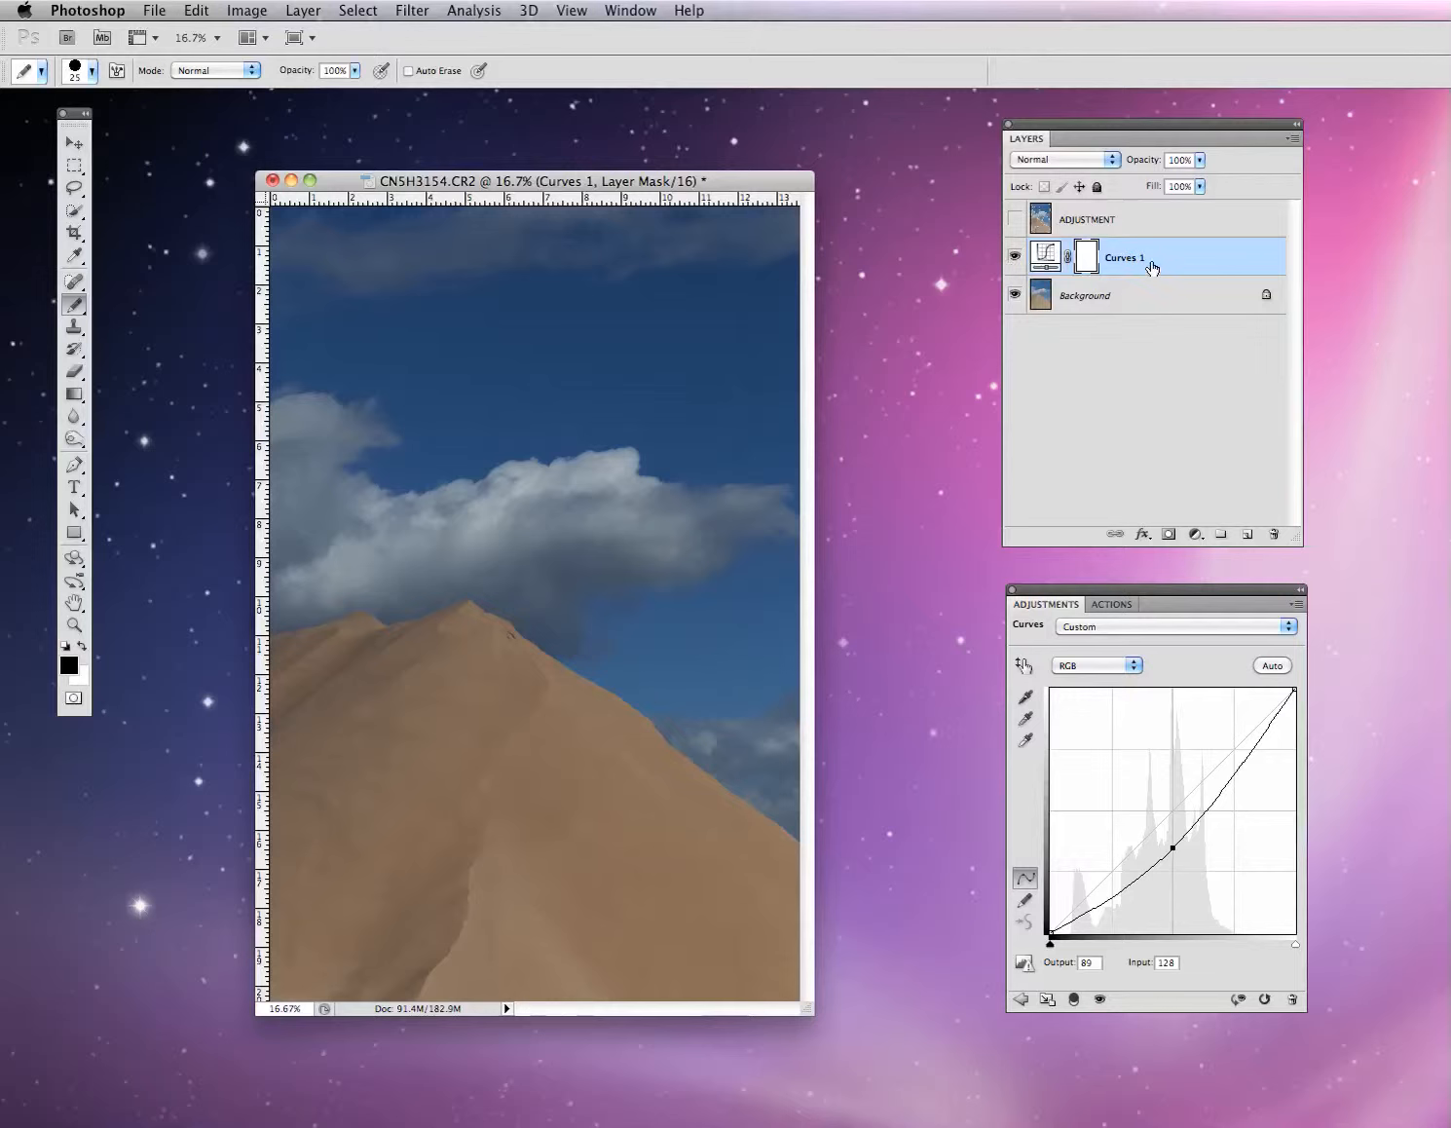
- Switch to the soft Brush Tool and make black the foreground colour
click(85, 317)
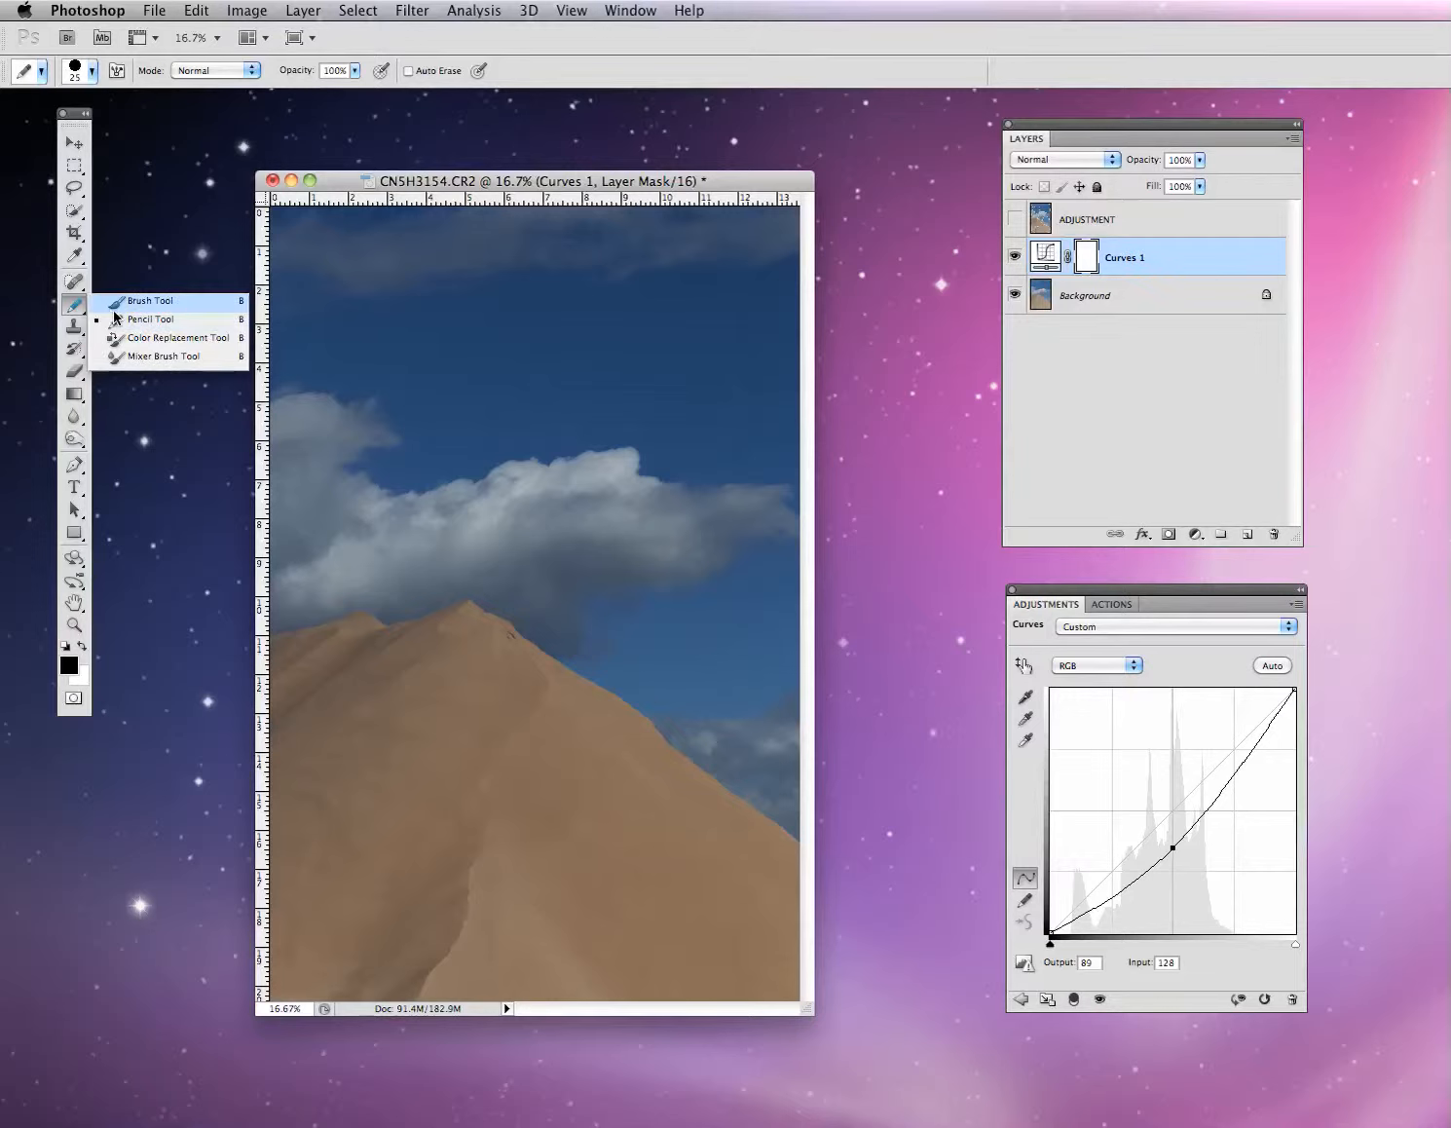
click(119, 304)
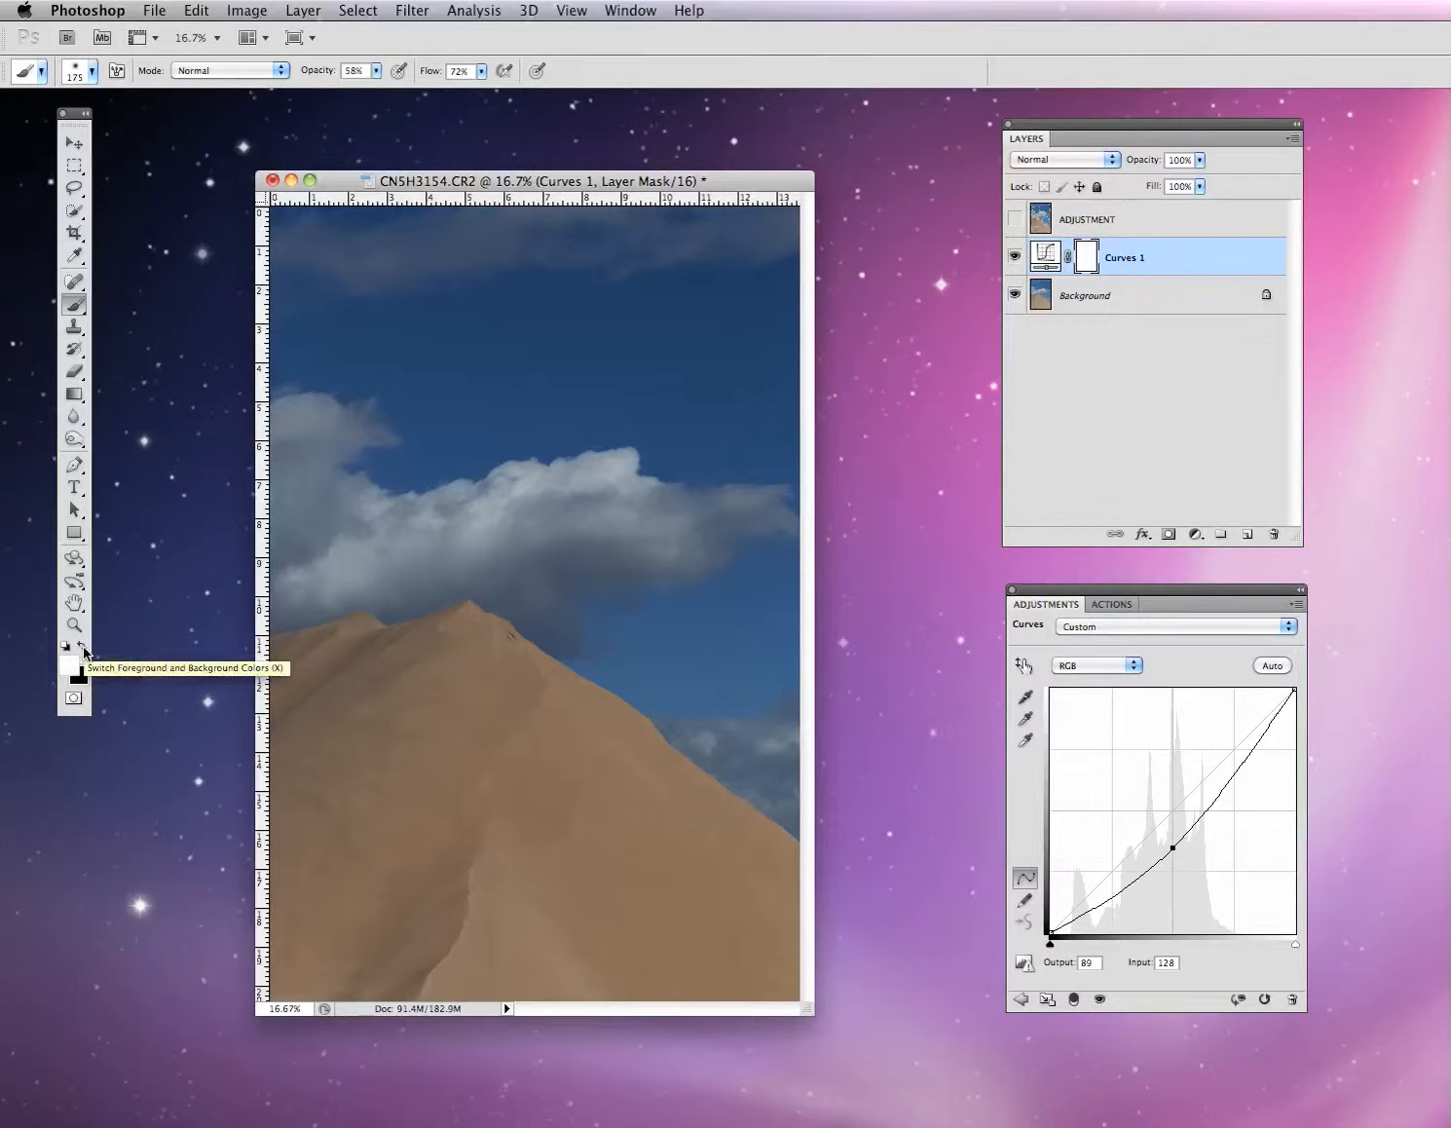
click(83, 650)
click(84, 651)
click(84, 651)
click(84, 650)
click(83, 651)
click(84, 650)
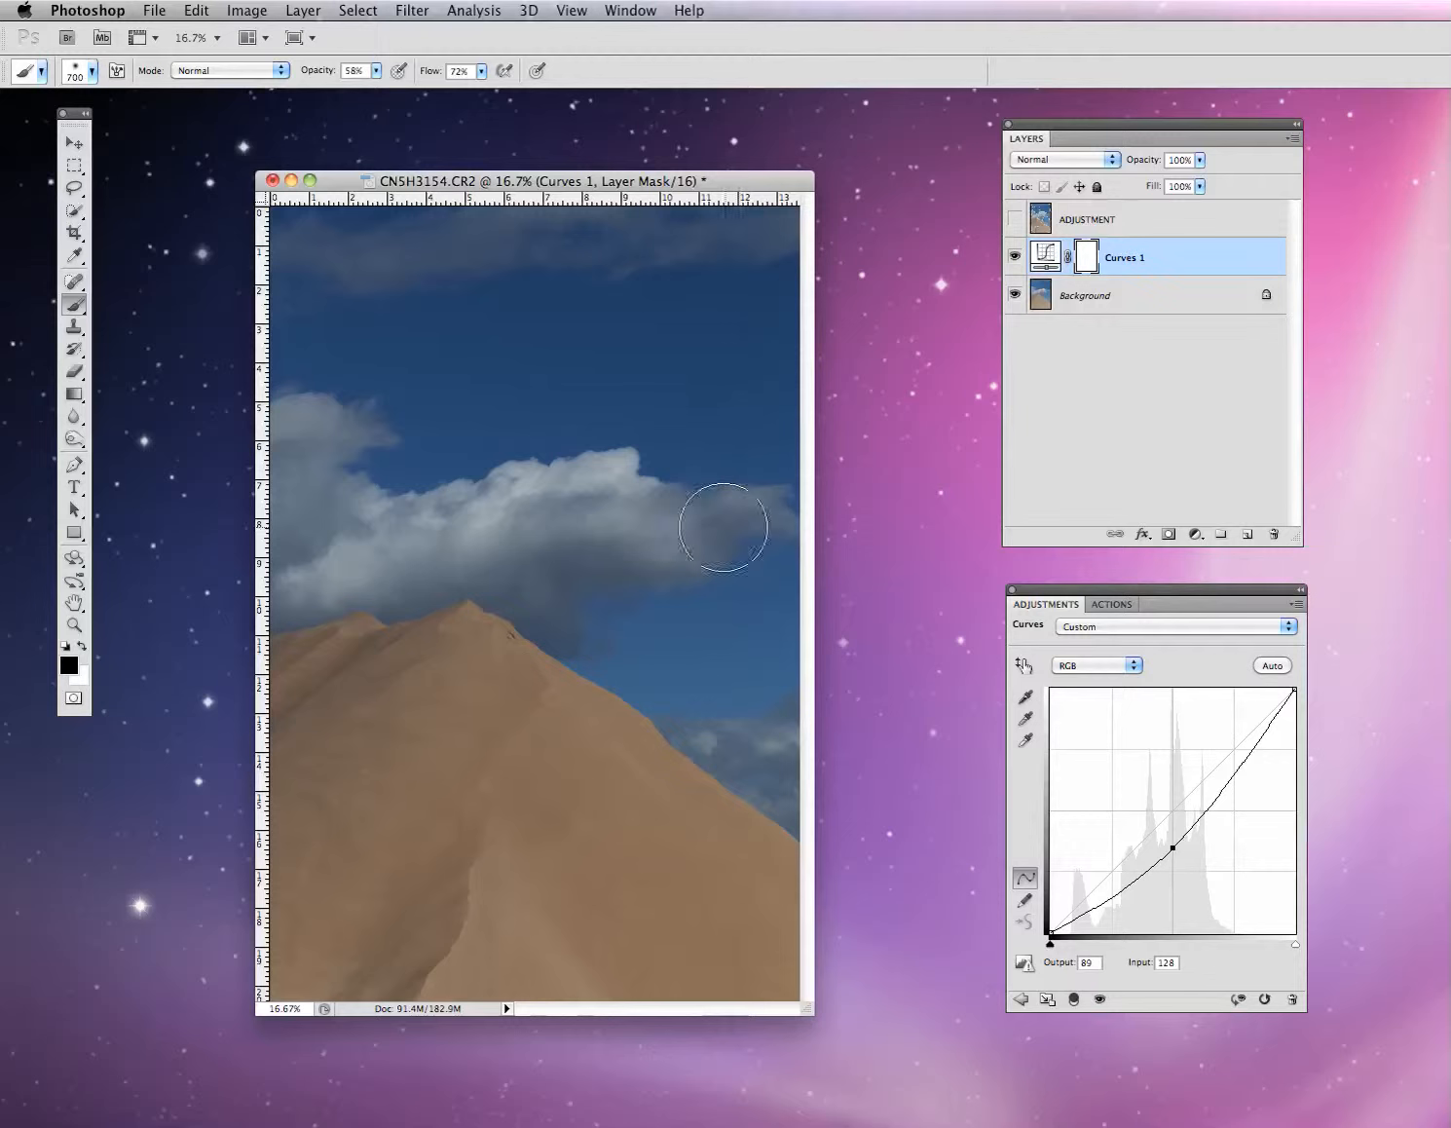
- Paint black into the Curves 1 mask across the cloud, its left and lower edges, and the sky beside the peak
mouse_move(722, 527)
mouse_down()
mouse_move(580, 522)
mouse_move(472, 552)
mouse_move(346, 558)
mouse_move(325, 554)
mouse_move(446, 546)
mouse_move(309, 550)
mouse_move(284, 525)
mouse_move(286, 457)
mouse_move(292, 447)
mouse_move(337, 545)
mouse_move(290, 580)
mouse_move(464, 557)
mouse_move(500, 565)
mouse_move(559, 621)
mouse_move(548, 541)
mouse_move(576, 524)
mouse_move(661, 529)
mouse_move(338, 548)
mouse_move(298, 531)
mouse_move(296, 447)
mouse_move(300, 477)
mouse_move(362, 549)
mouse_move(689, 536)
mouse_up()
drag(551, 544, 325, 539)
drag(307, 467, 307, 586)
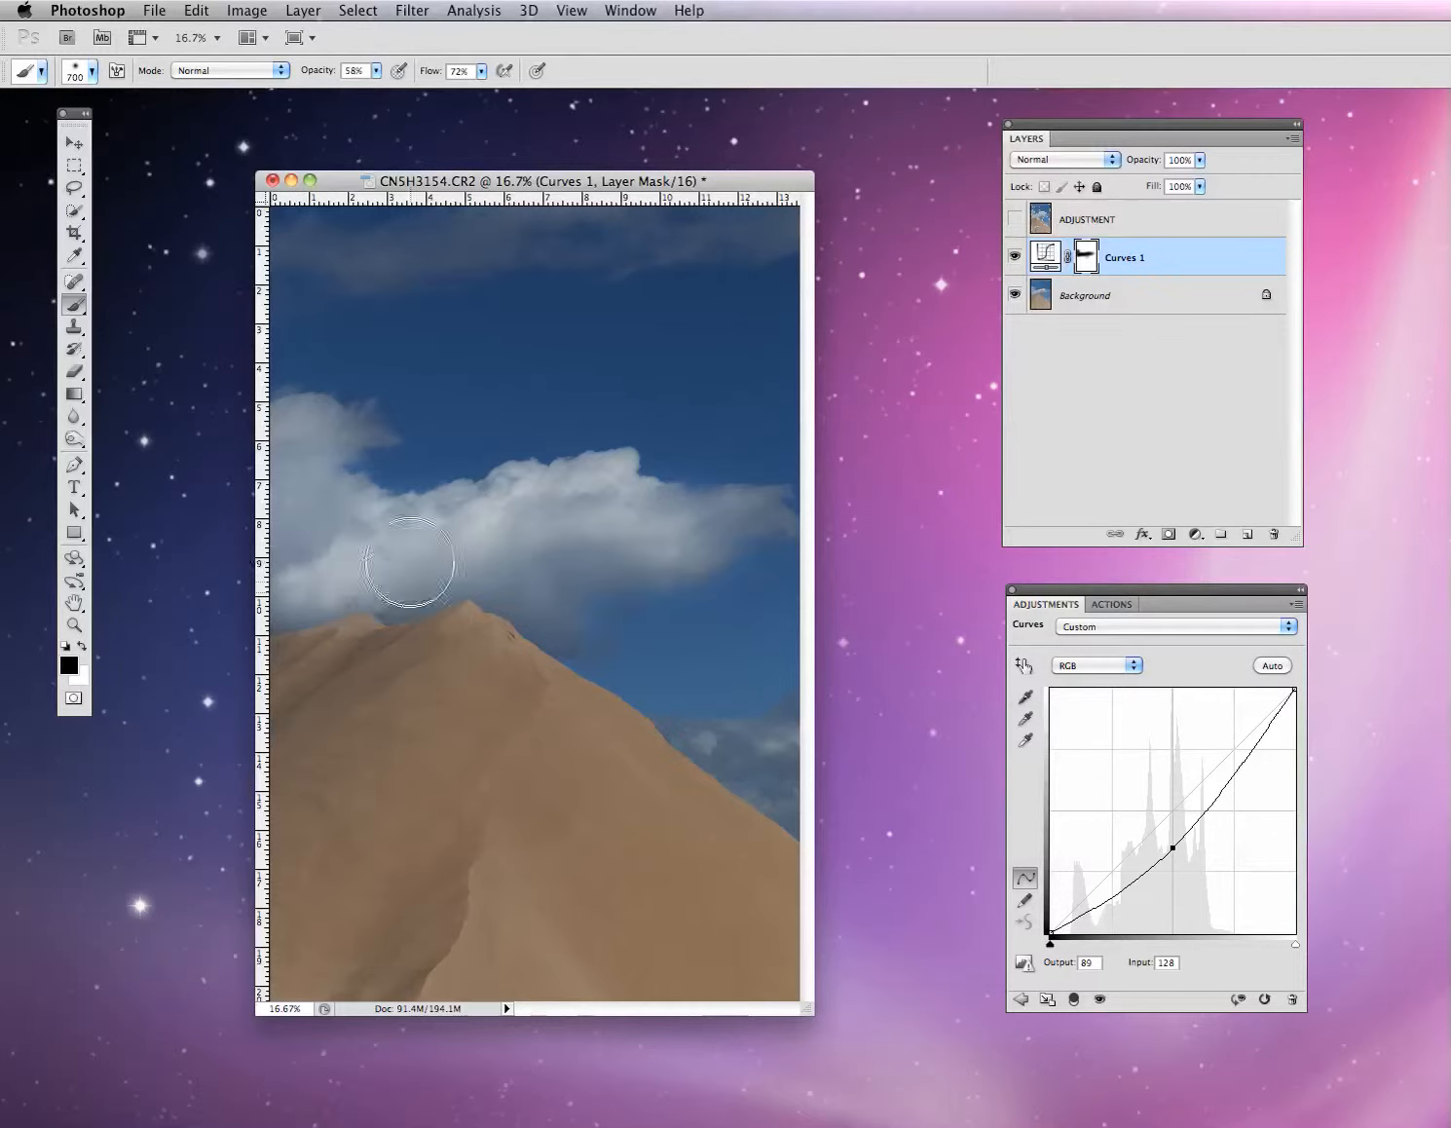
mouse_move(410, 562)
mouse_down()
mouse_move(435, 580)
mouse_move(458, 571)
mouse_move(407, 574)
mouse_move(460, 569)
mouse_move(560, 607)
mouse_move(547, 554)
mouse_move(493, 526)
mouse_move(555, 524)
mouse_move(423, 522)
mouse_up()
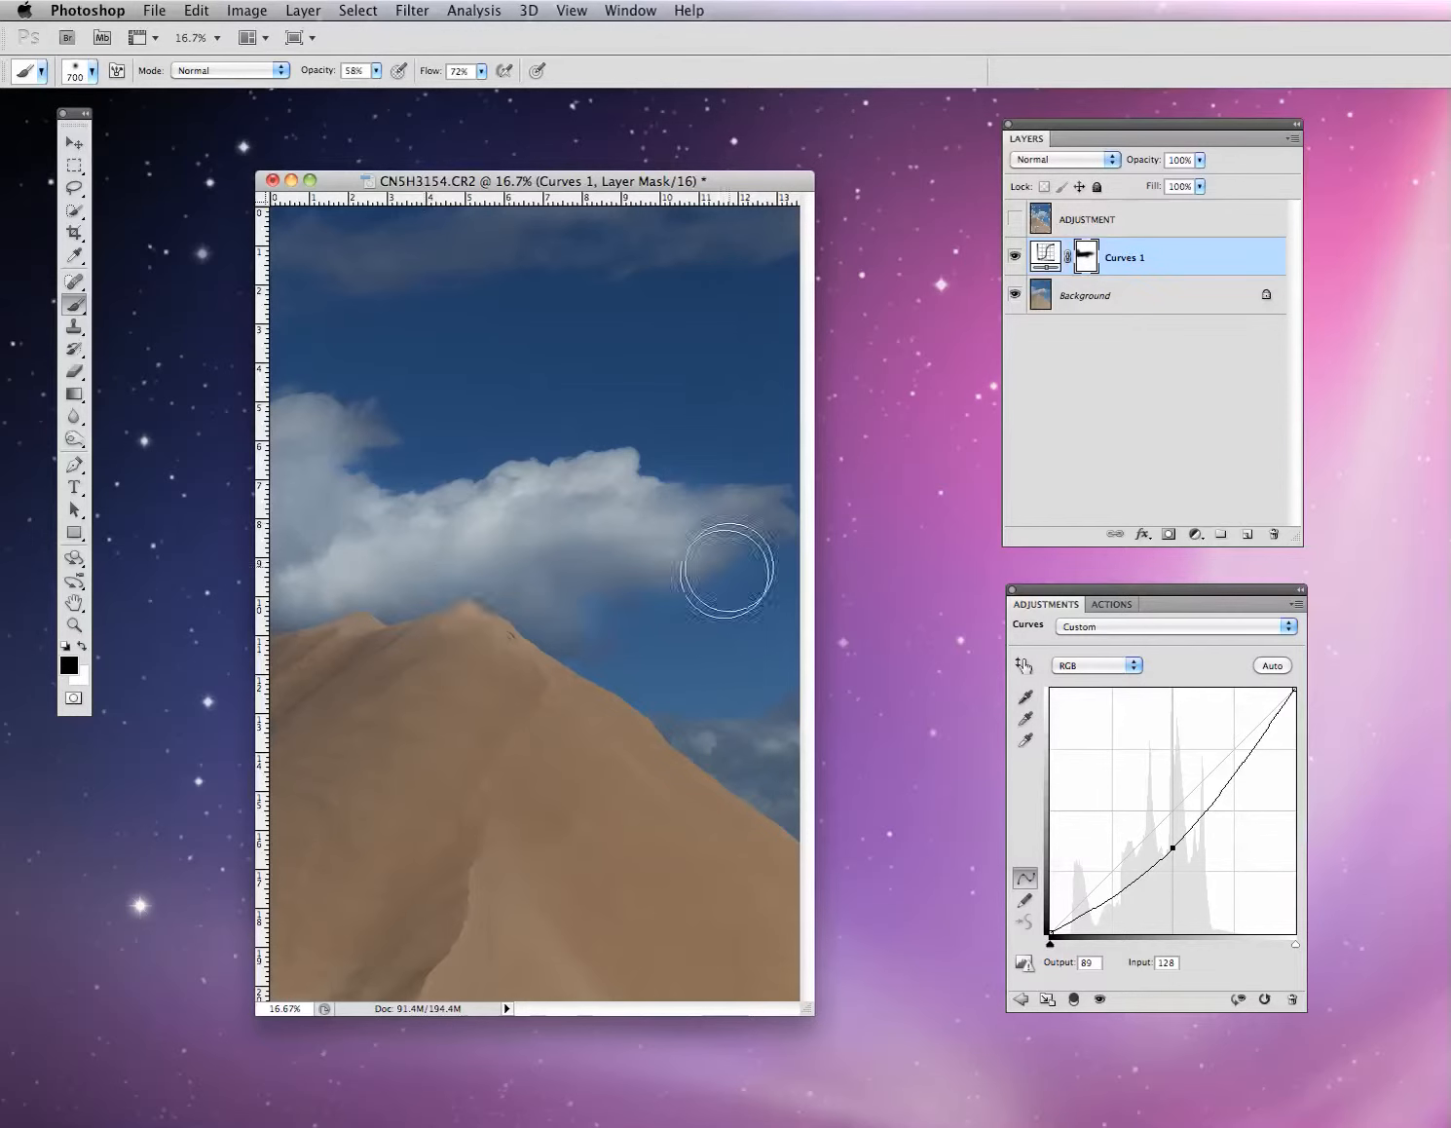
drag(548, 611, 585, 623)
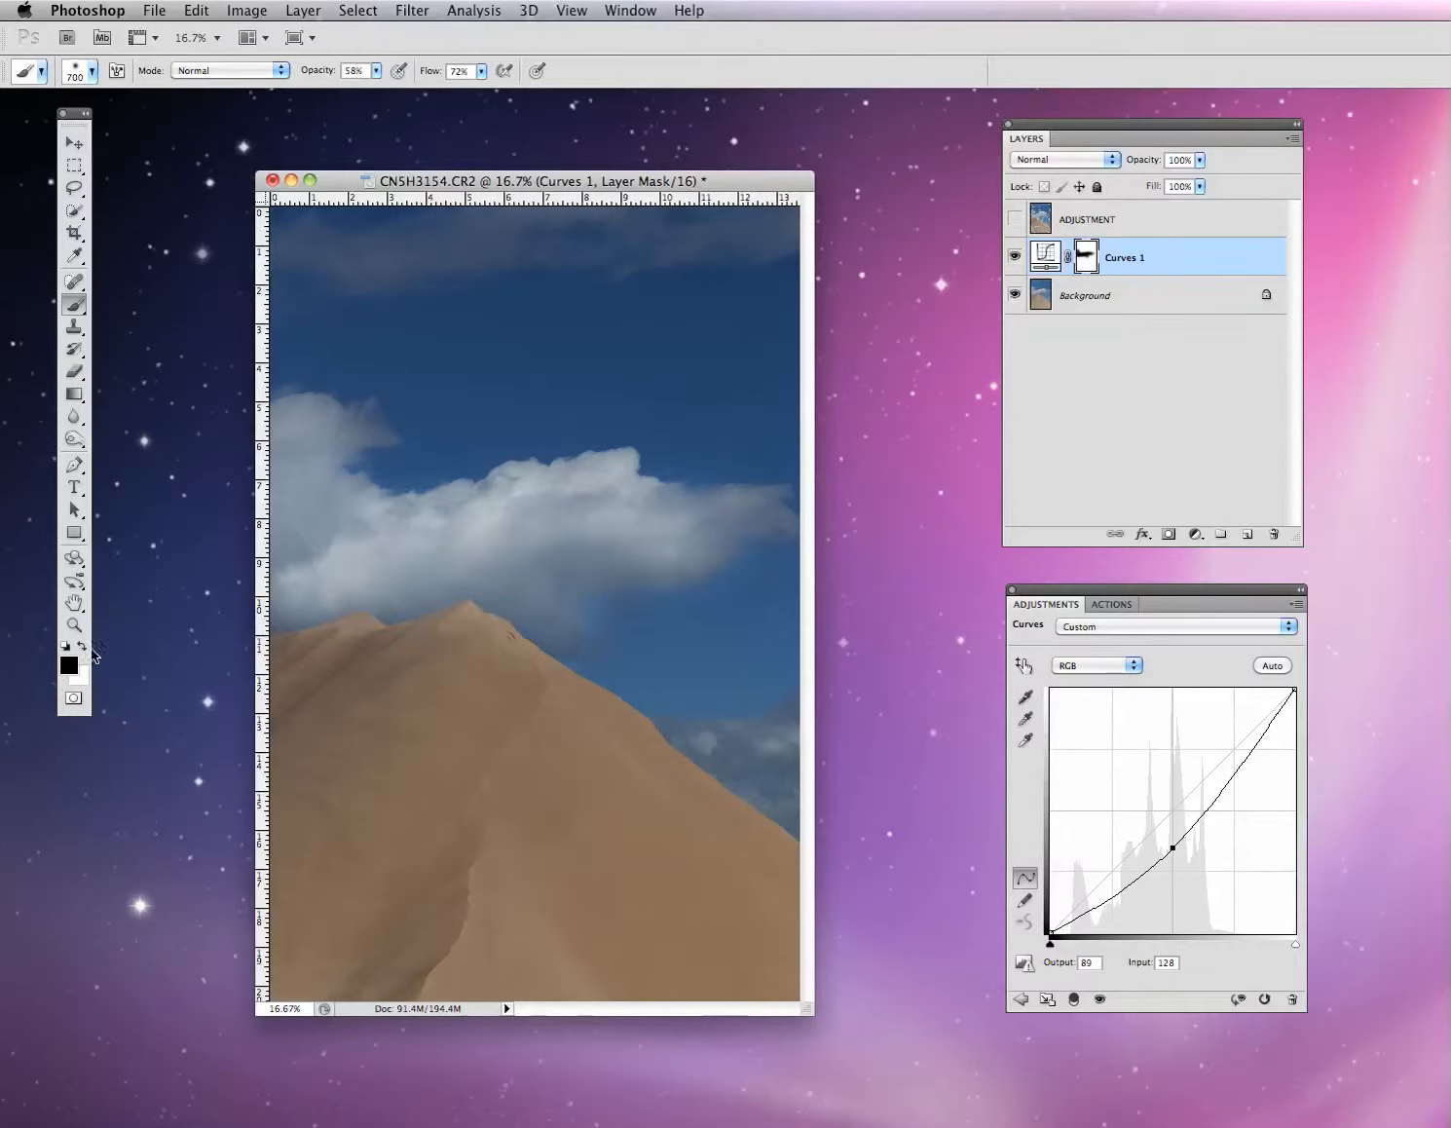